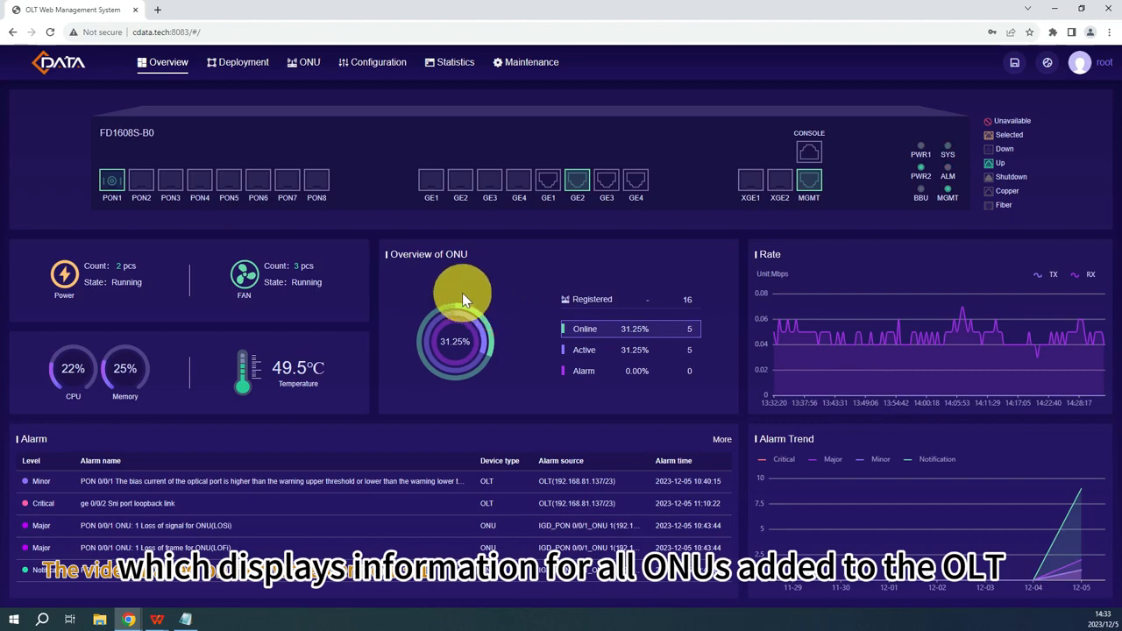
- Start adding a new ONU device in the device manager, with PON ID 0/0/1 and ONU ID 7
click(305, 70)
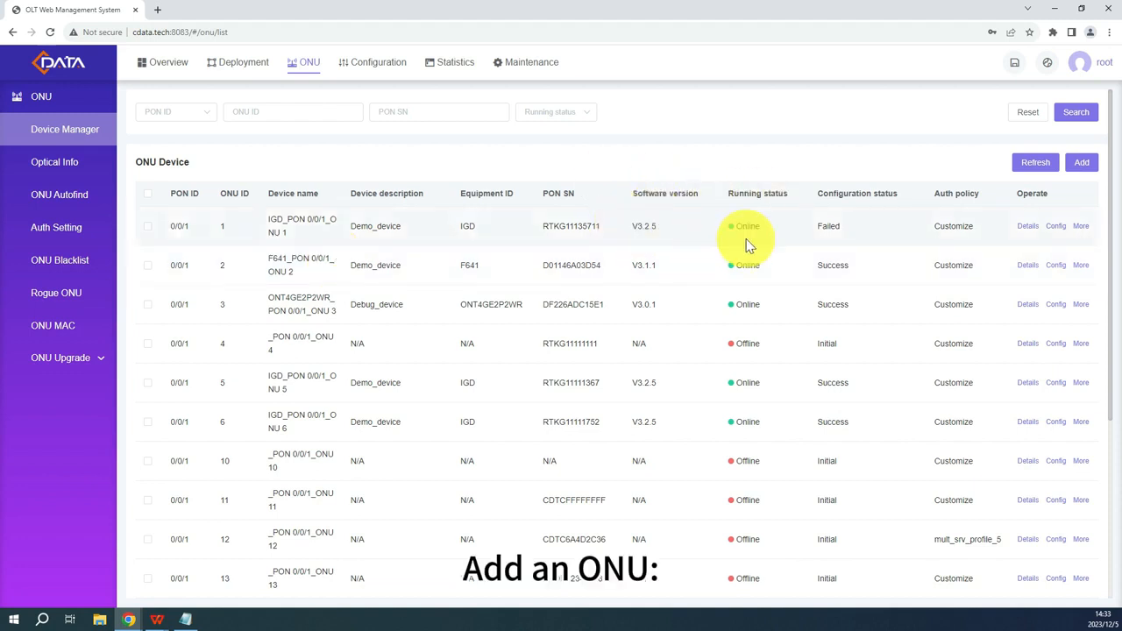
click(1081, 163)
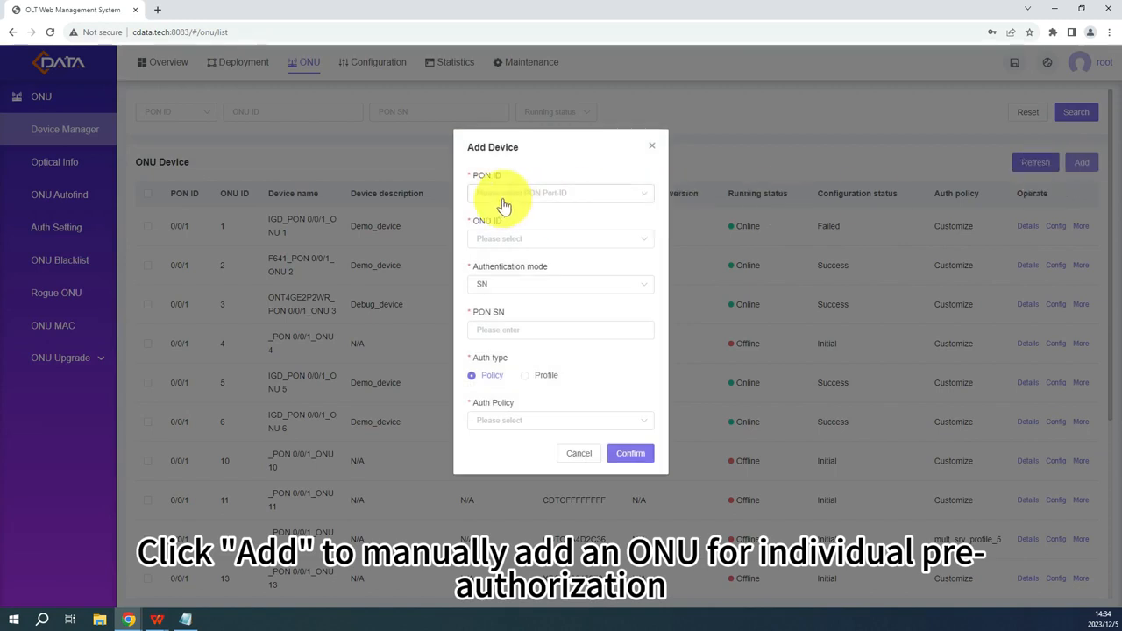
click(503, 201)
click(499, 231)
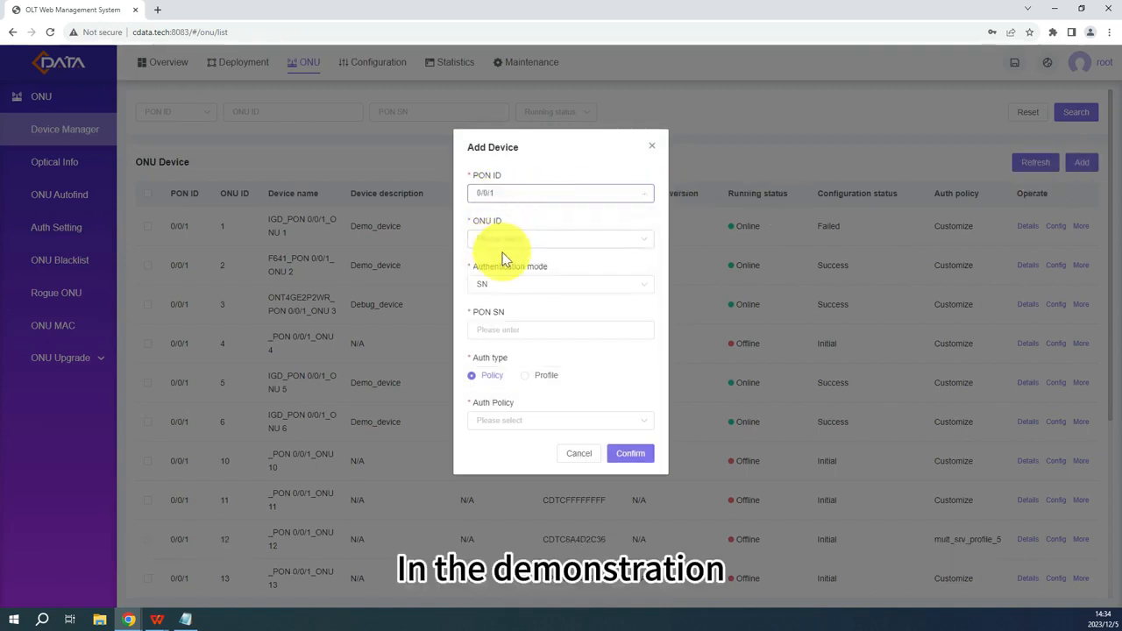
click(504, 249)
click(502, 275)
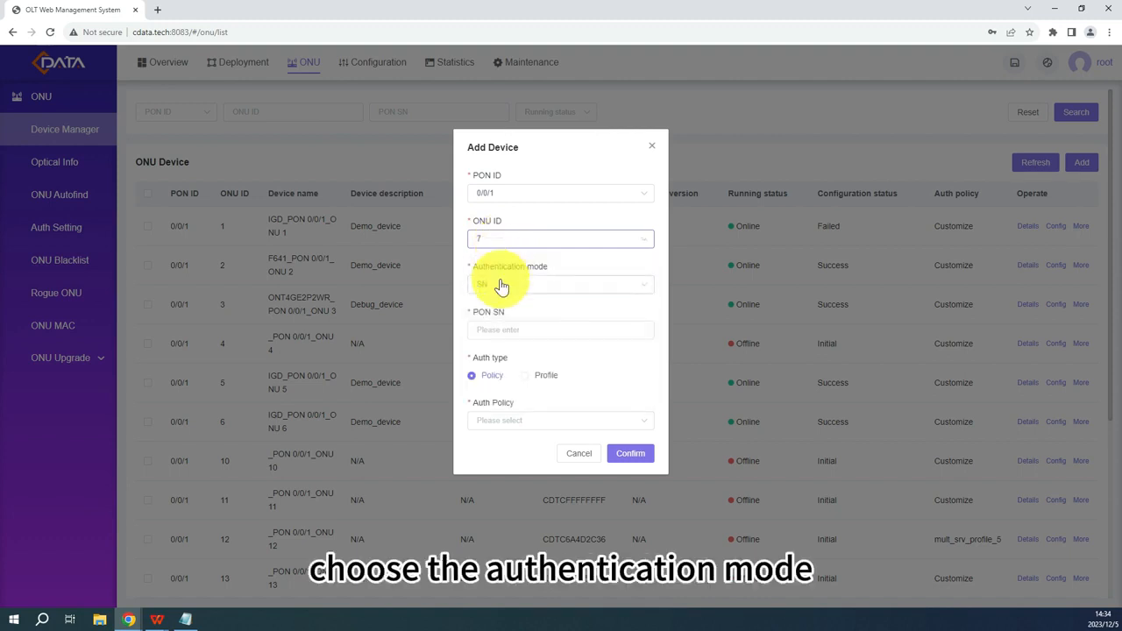
- Give the new ONU the PON SN DF186ABC3226 and the auth policy default-mult-srv-profile, and confirm adding it
click(491, 331)
text(DF)
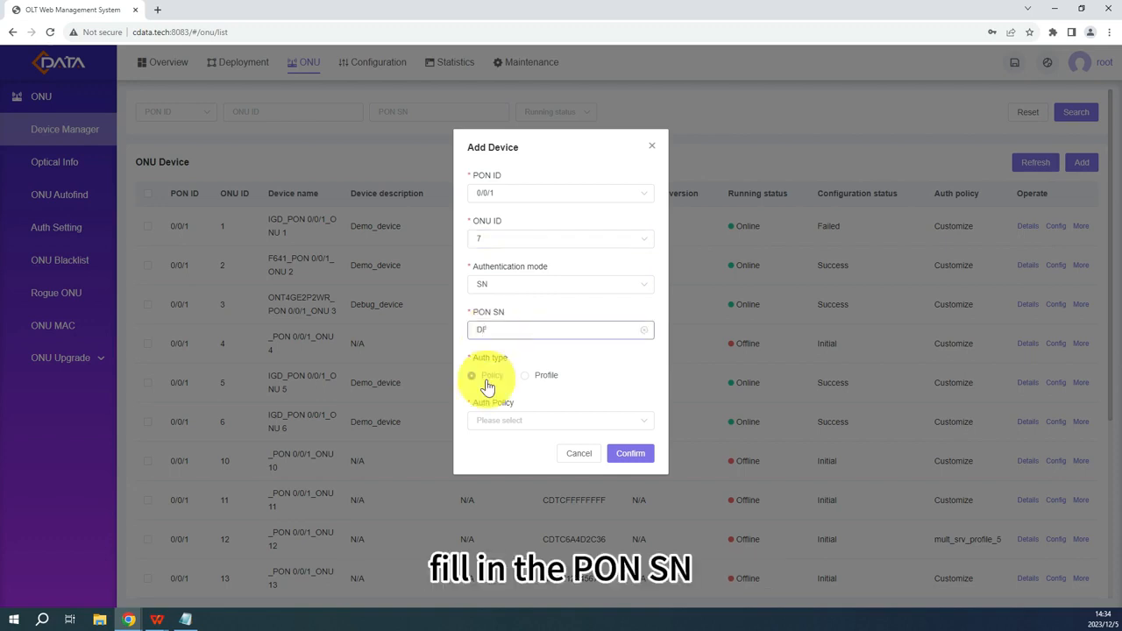
text(1864)
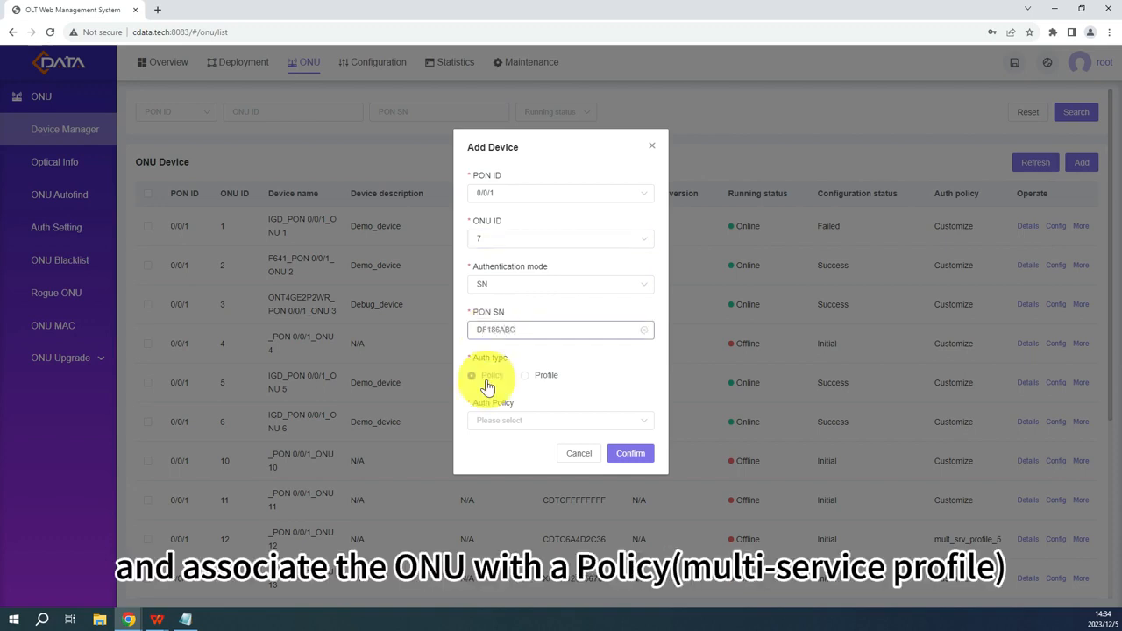
text(BC3226)
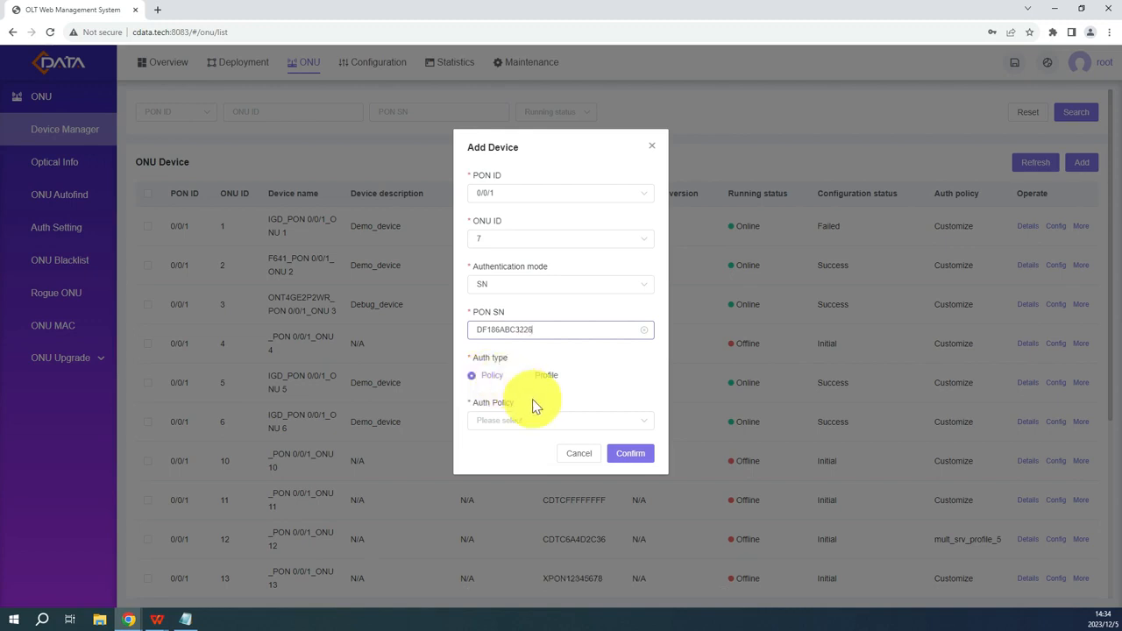
click(522, 424)
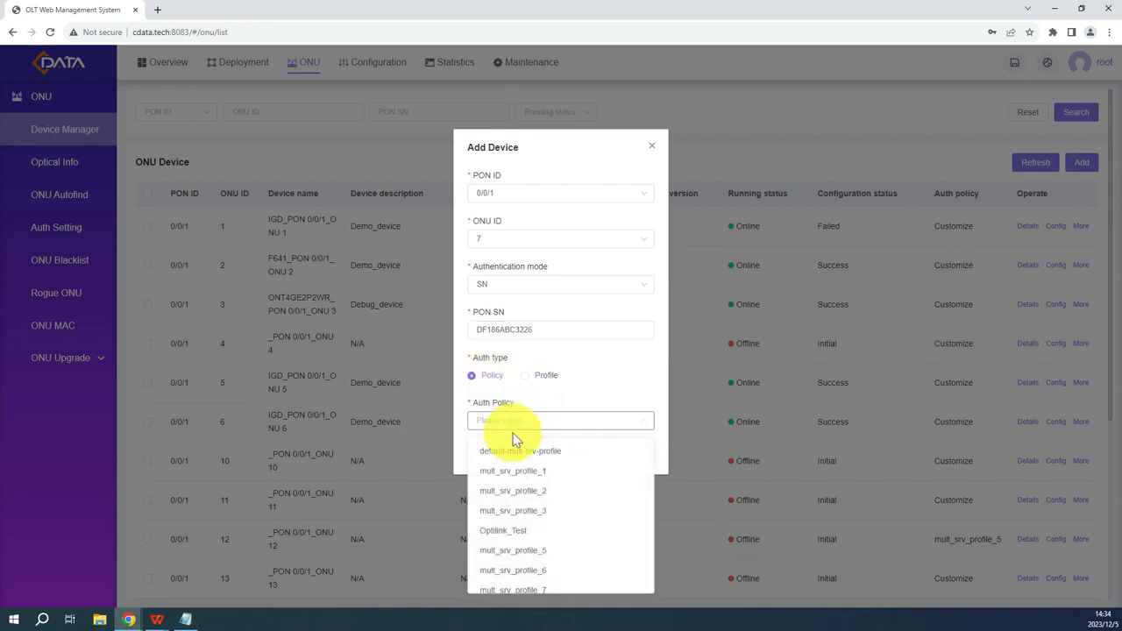
click(498, 452)
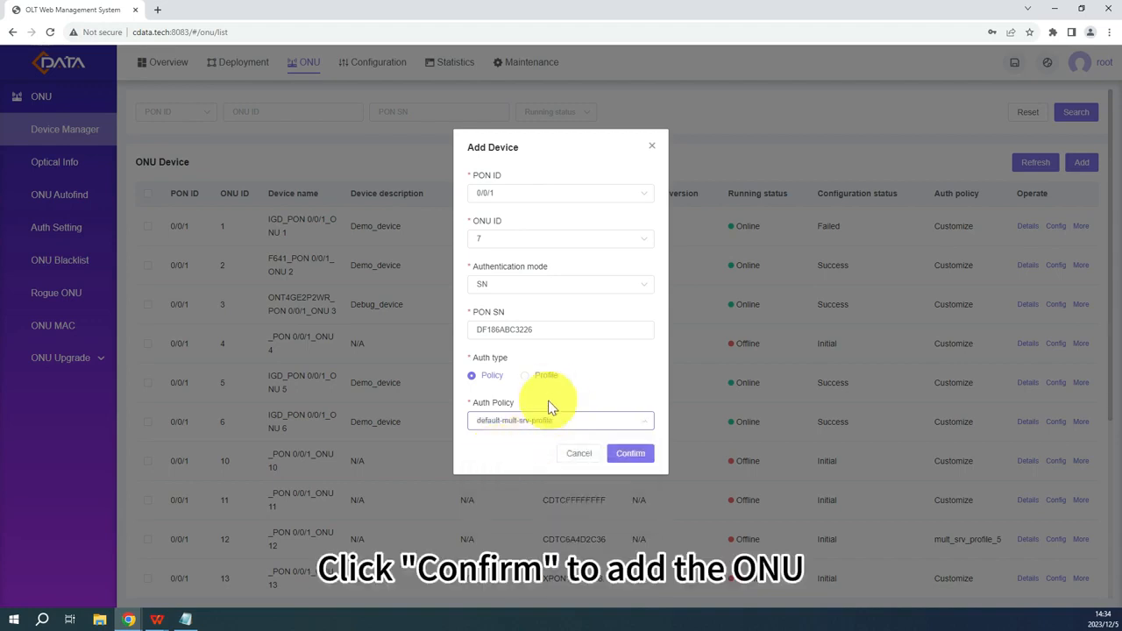
click(620, 454)
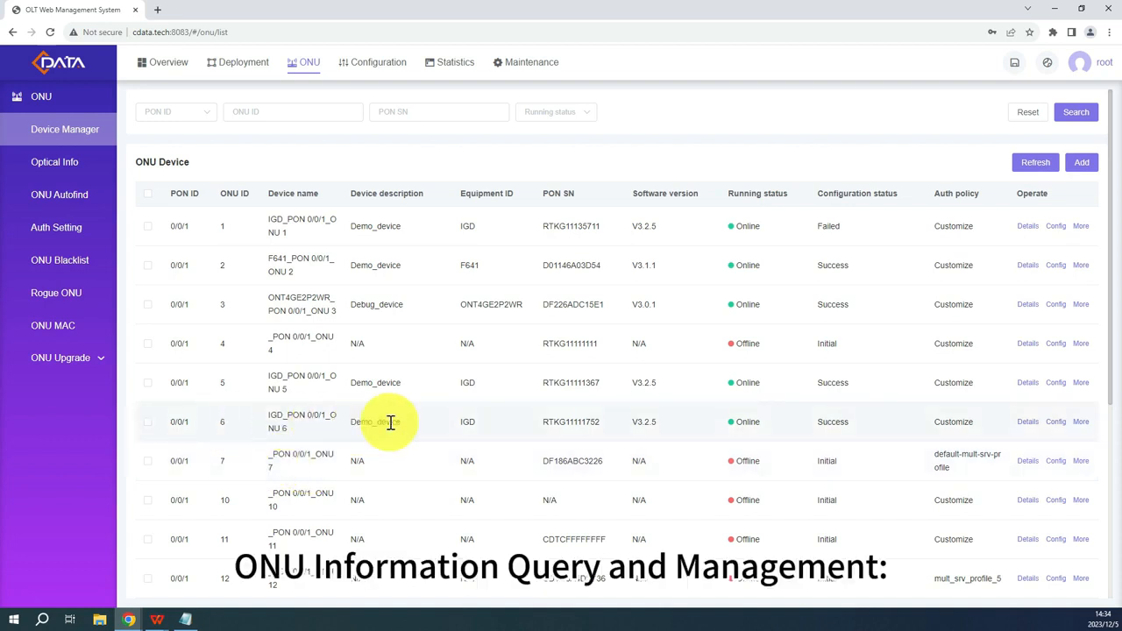
- Open the device details of ONU 6 and examine its topology information and the additional operations on offer
click(1025, 422)
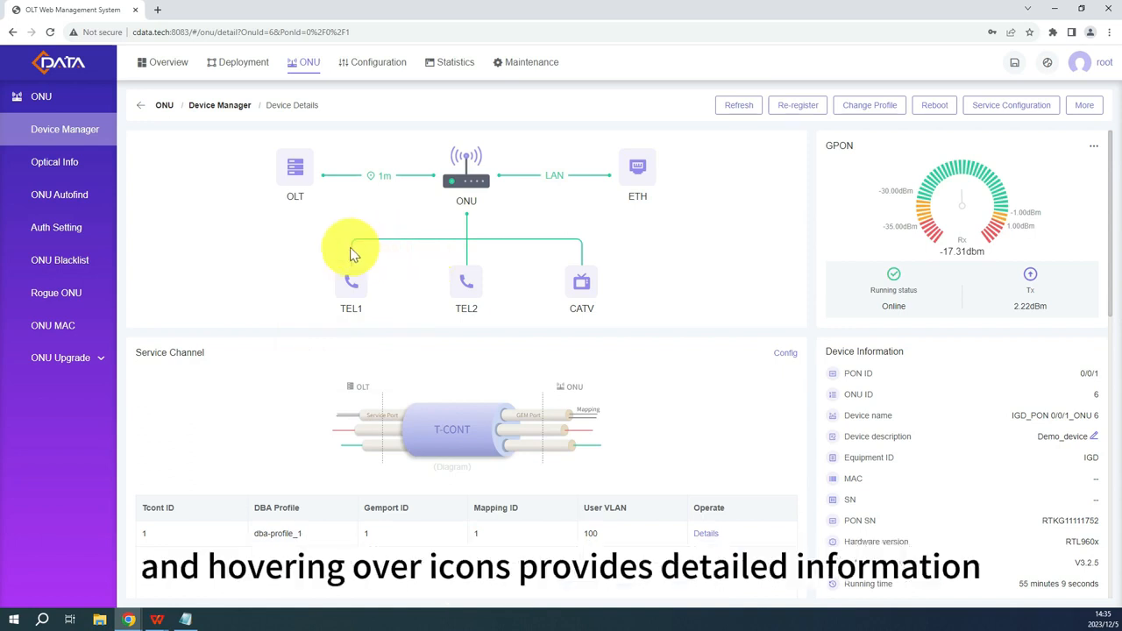
mouse_move(275, 181)
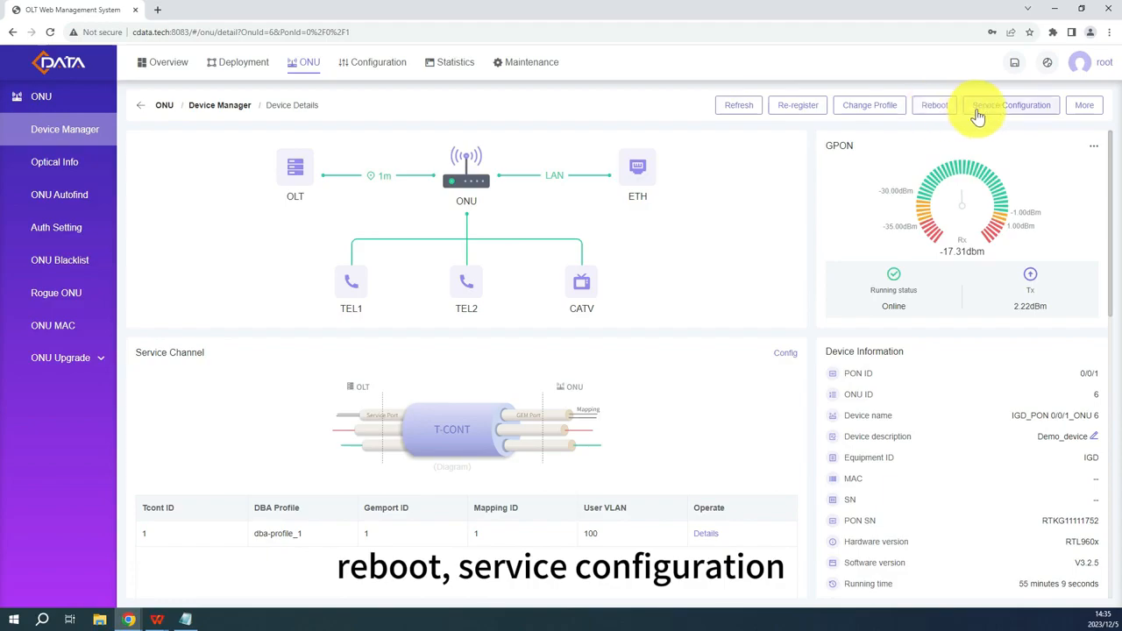
mouse_move(1083, 105)
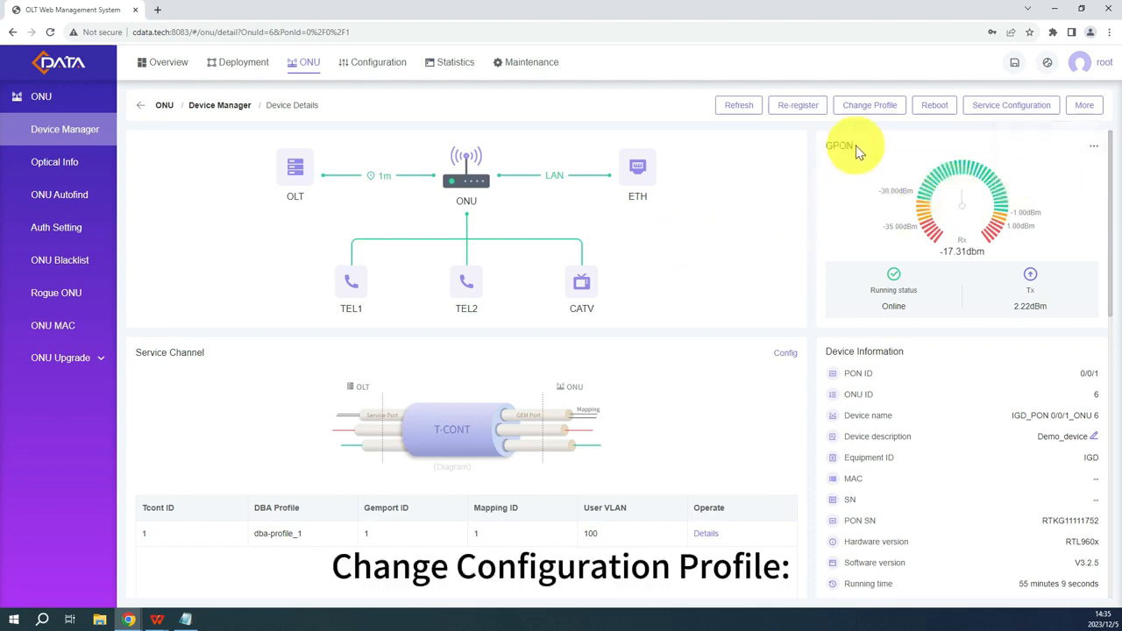
click(848, 114)
click(657, 357)
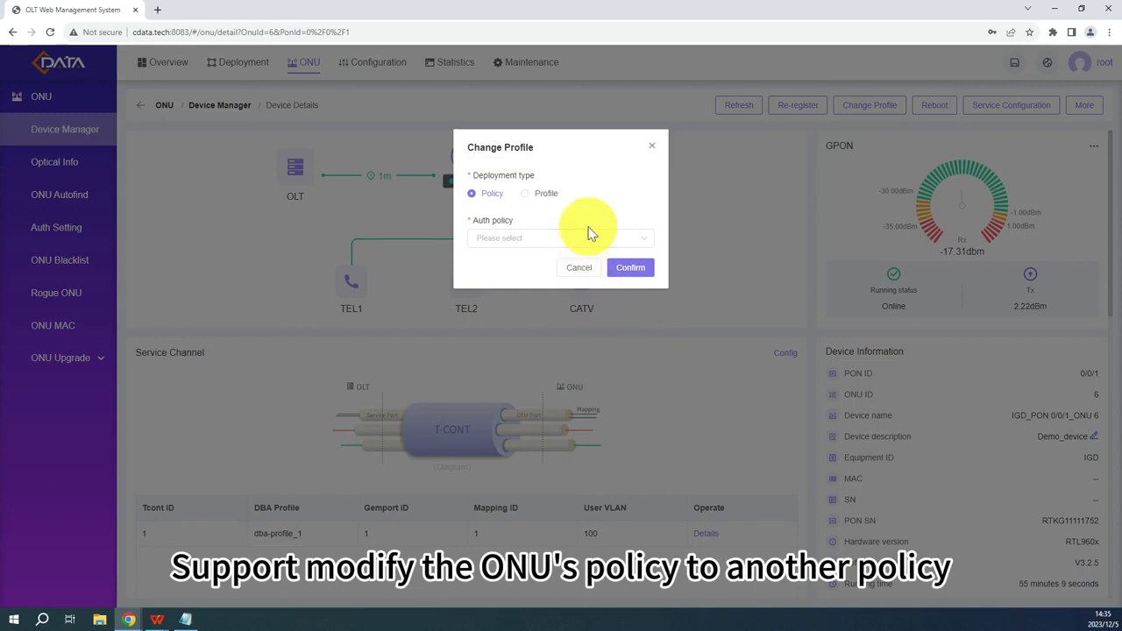
click(537, 194)
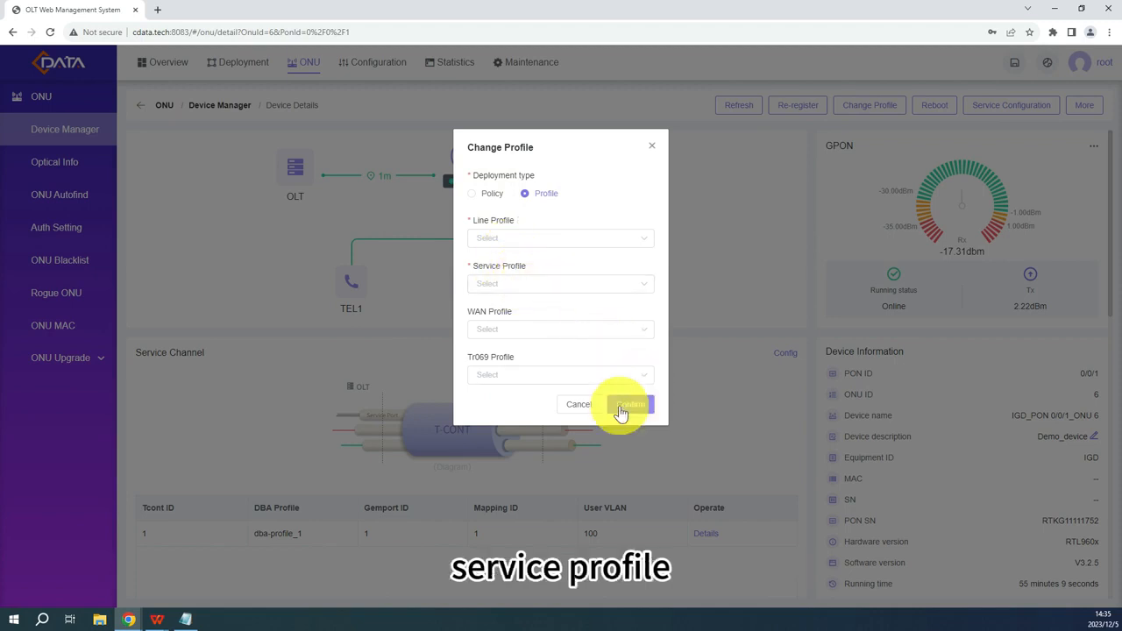
click(578, 405)
- Edit the service channel in ONU 6's service configuration, set the User VLAN of Mapping1 to 200 and save it
click(983, 111)
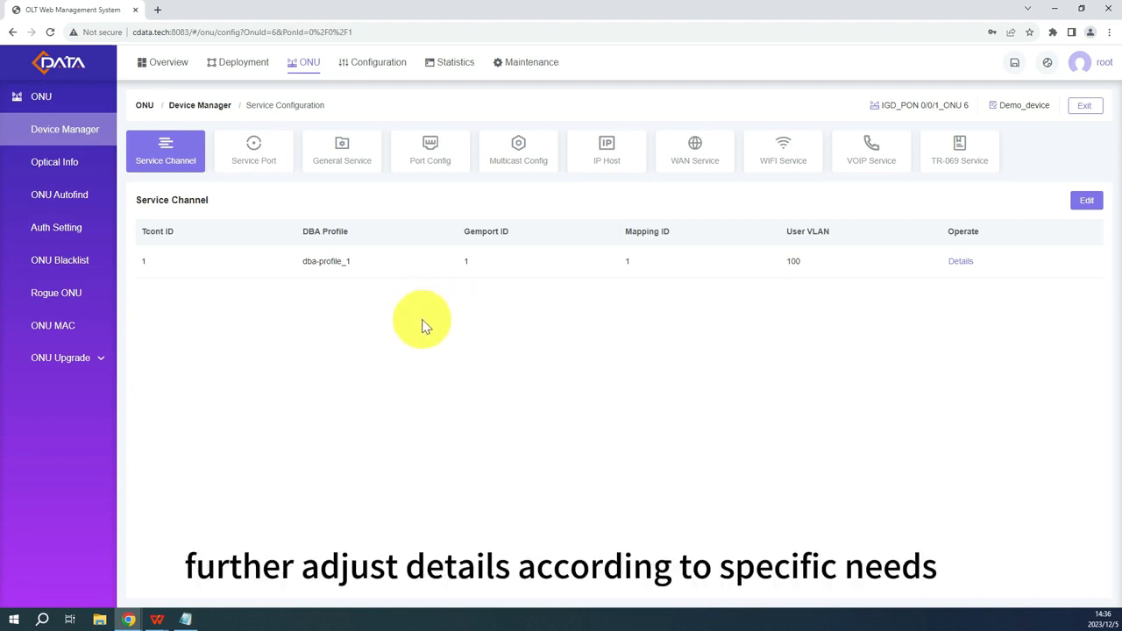
click(1085, 199)
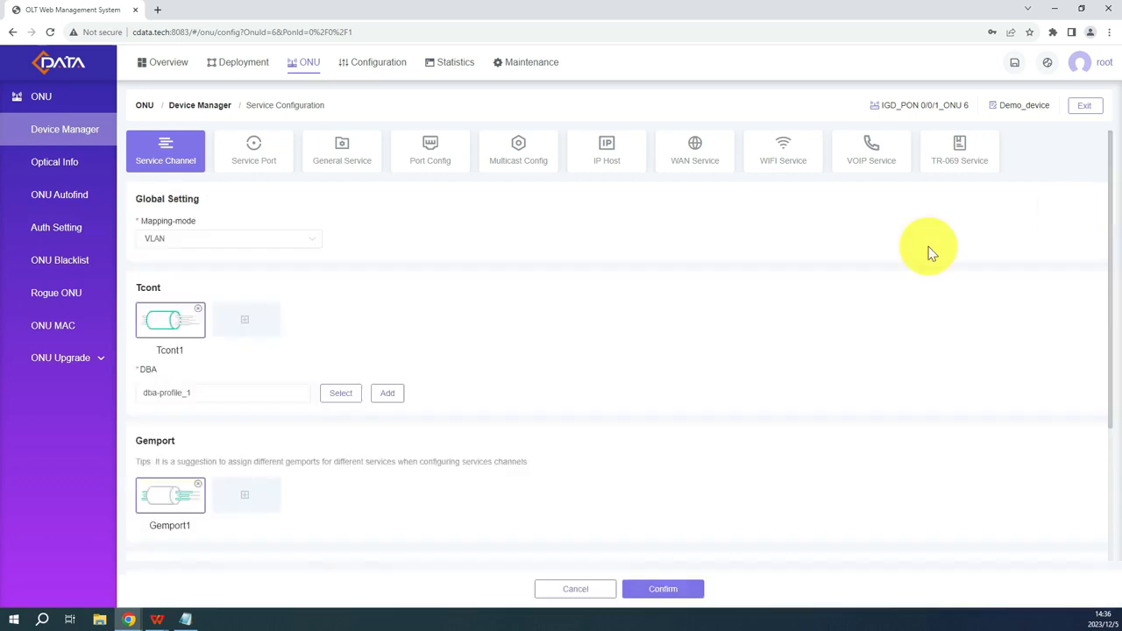
scroll(274, 339, down, 3)
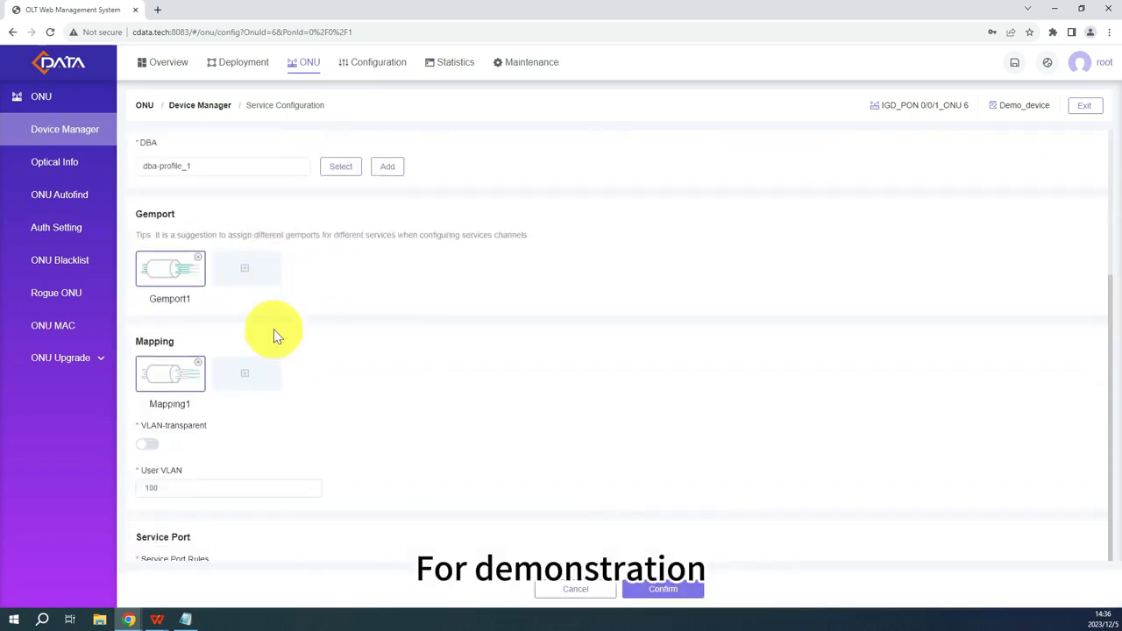
click(138, 480)
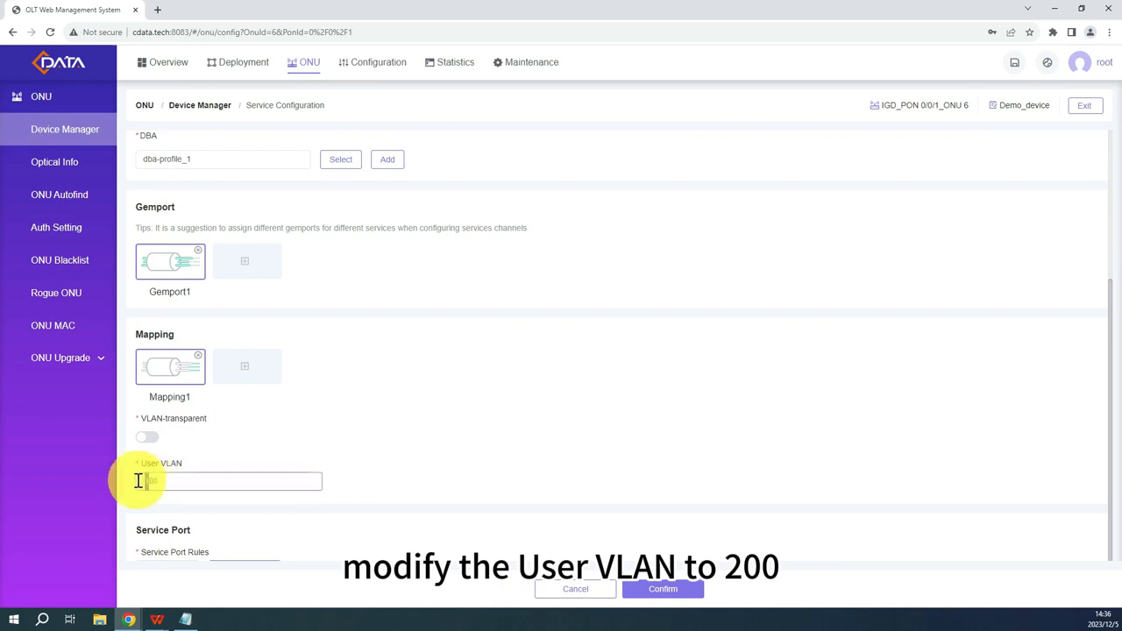
text(200)
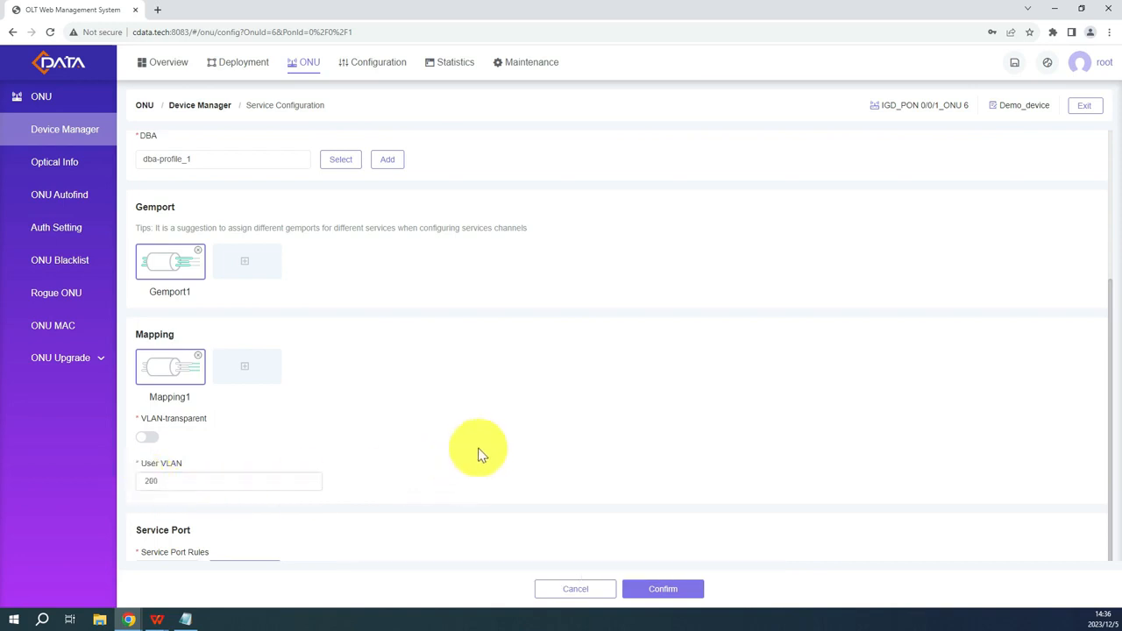
click(651, 592)
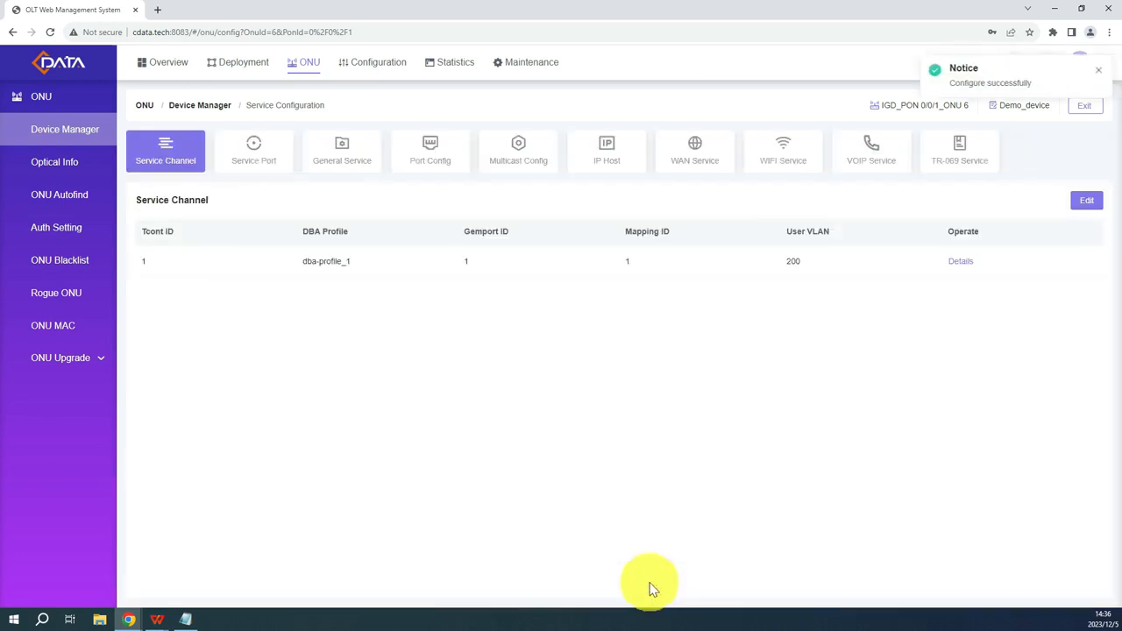
- Start adding a service port for ONU 6 on Gemport 1 with the Multi-Service type
click(255, 162)
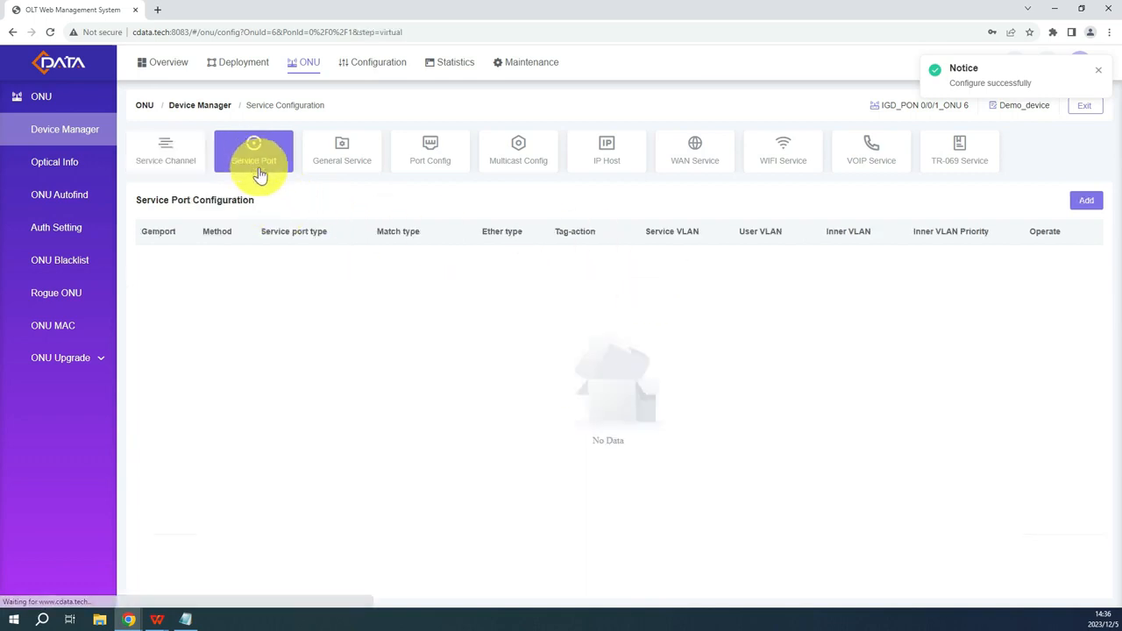
click(1074, 205)
click(518, 198)
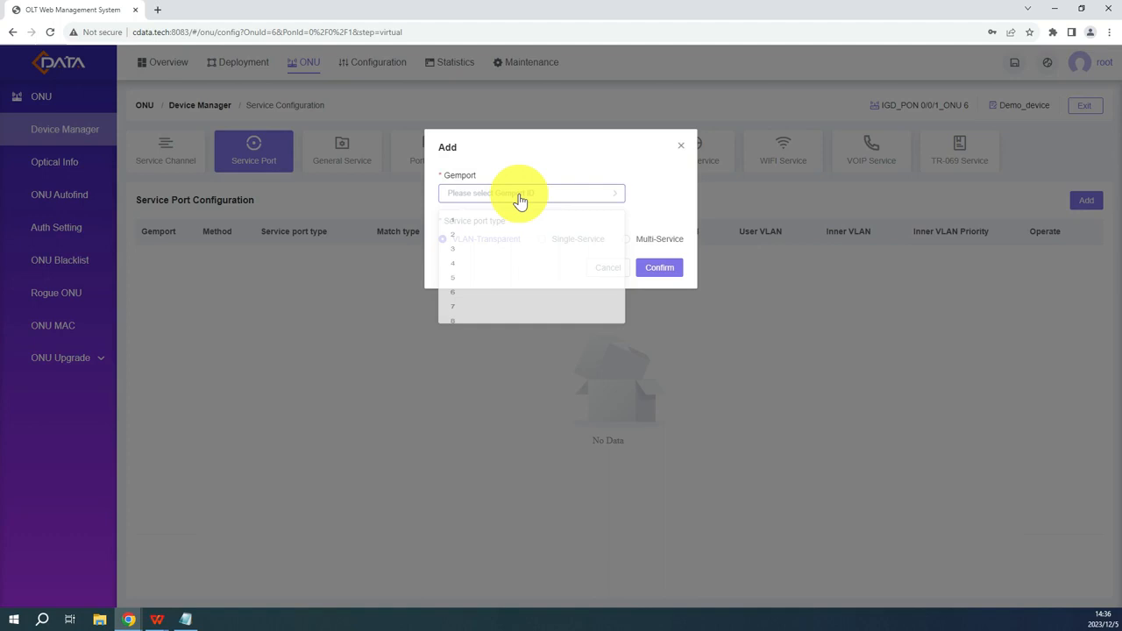
click(484, 226)
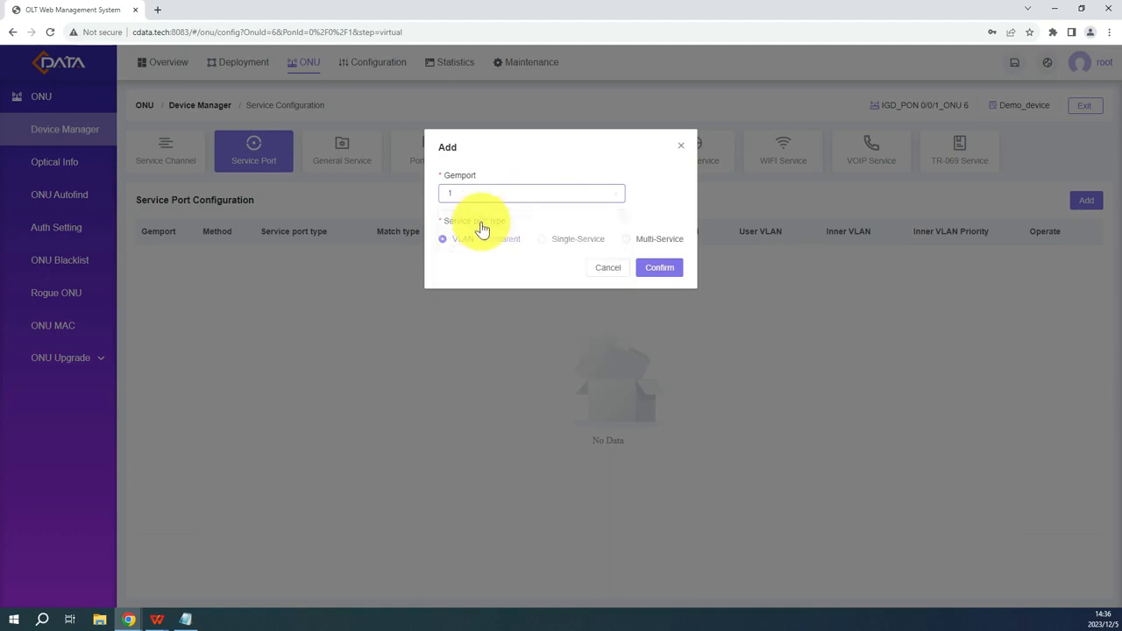
click(636, 246)
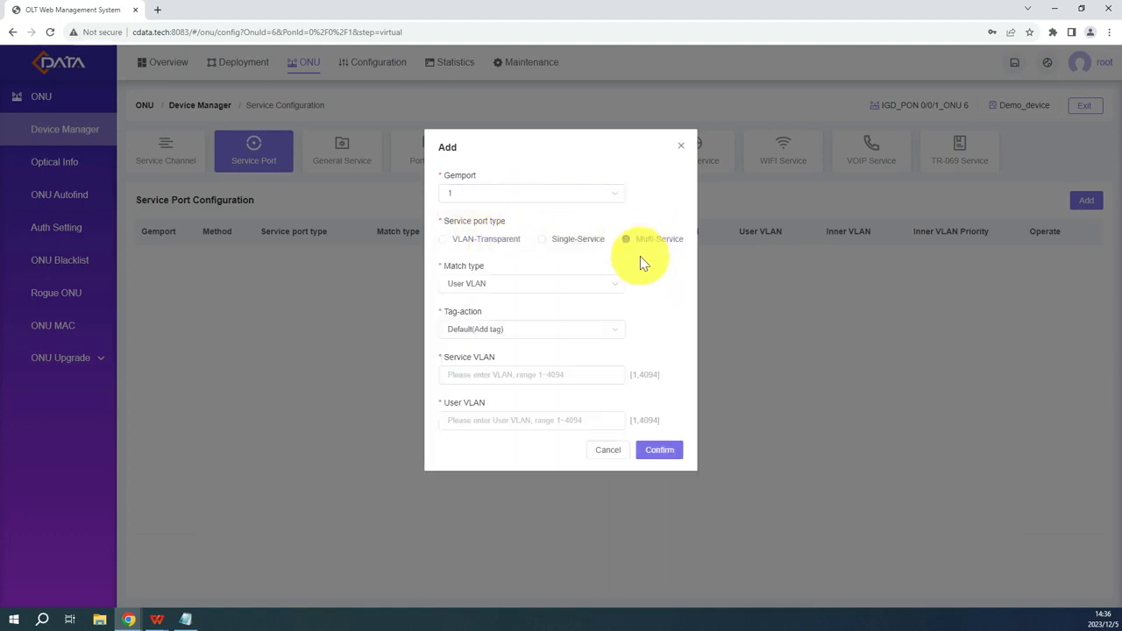
- Set the service port's tag action to Transparent with Service VLAN 200 and User VLAN 200, and save it
click(497, 331)
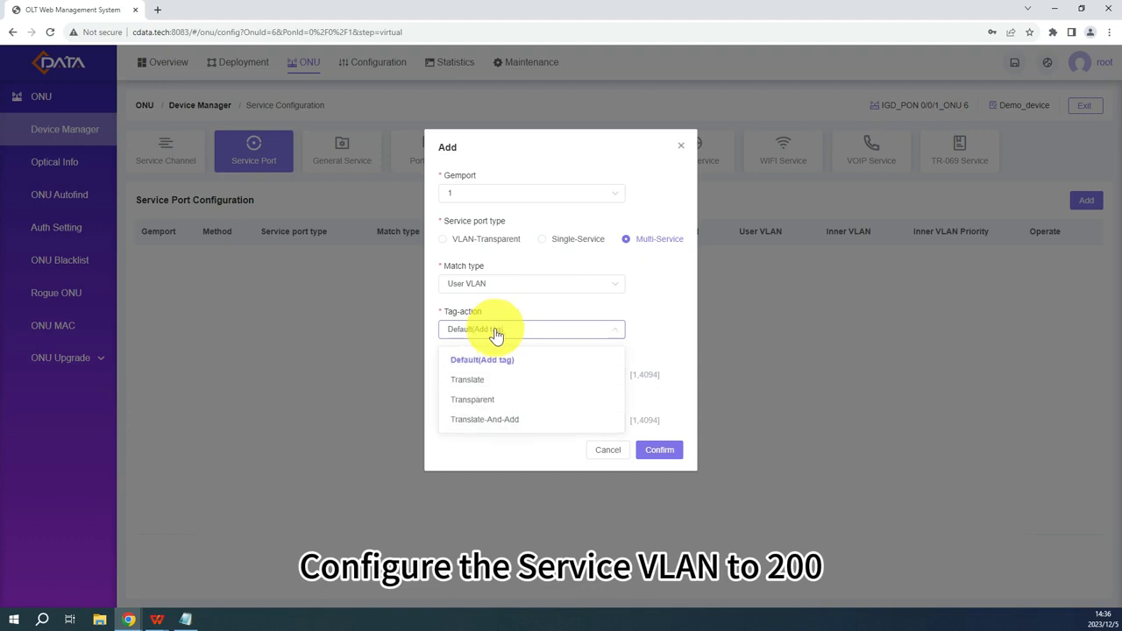
click(476, 402)
click(471, 381)
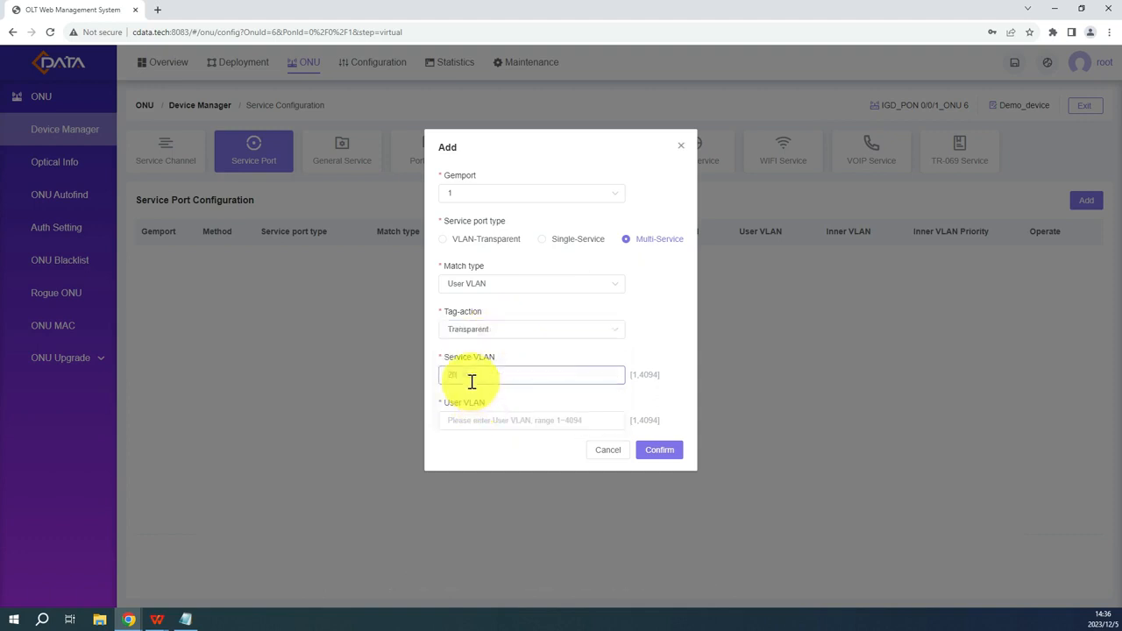
click(464, 424)
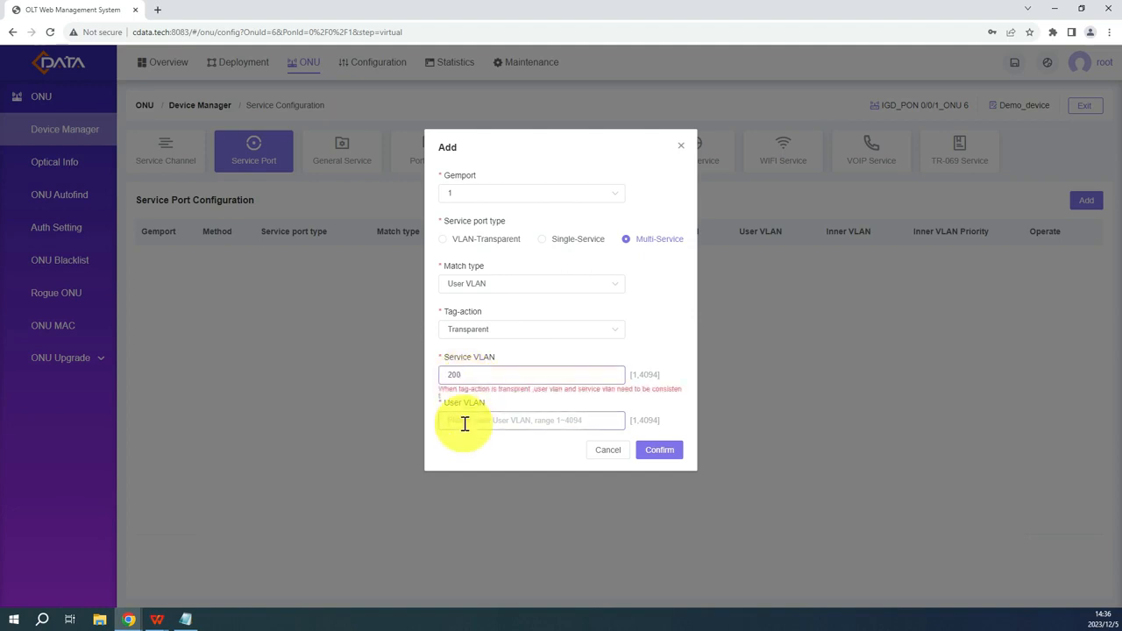
text(200)
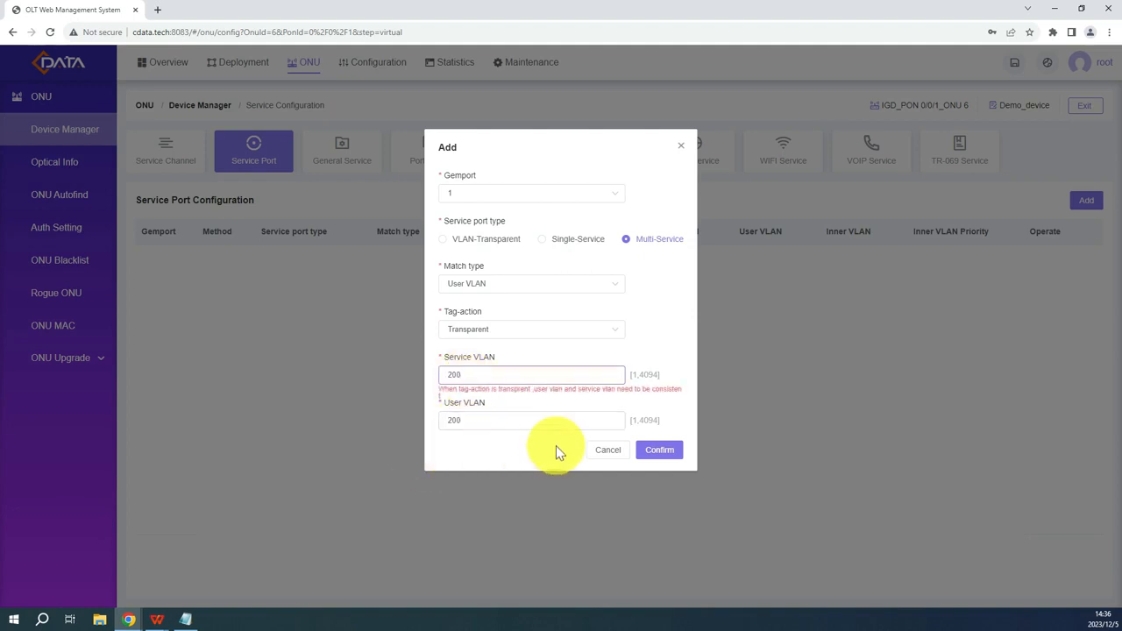
click(653, 452)
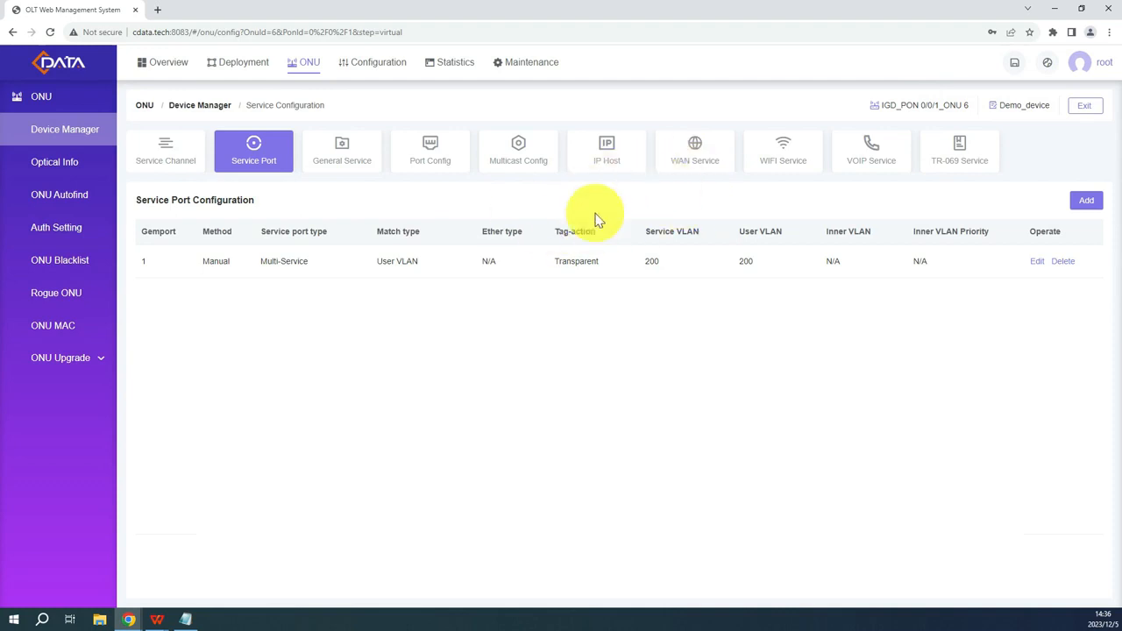
- Add a WAN configuration to ONU 6 with VLAN enabled and VLAN ID 200, keeping IPoE, INTERNET, IPv4 and DHCP
click(693, 162)
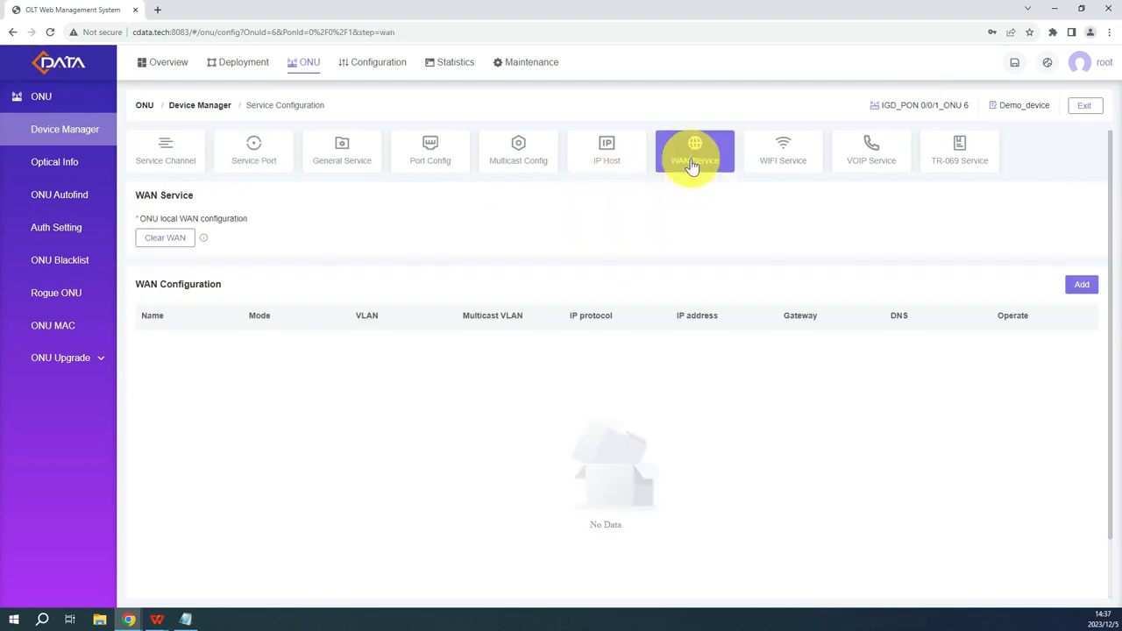
click(1078, 284)
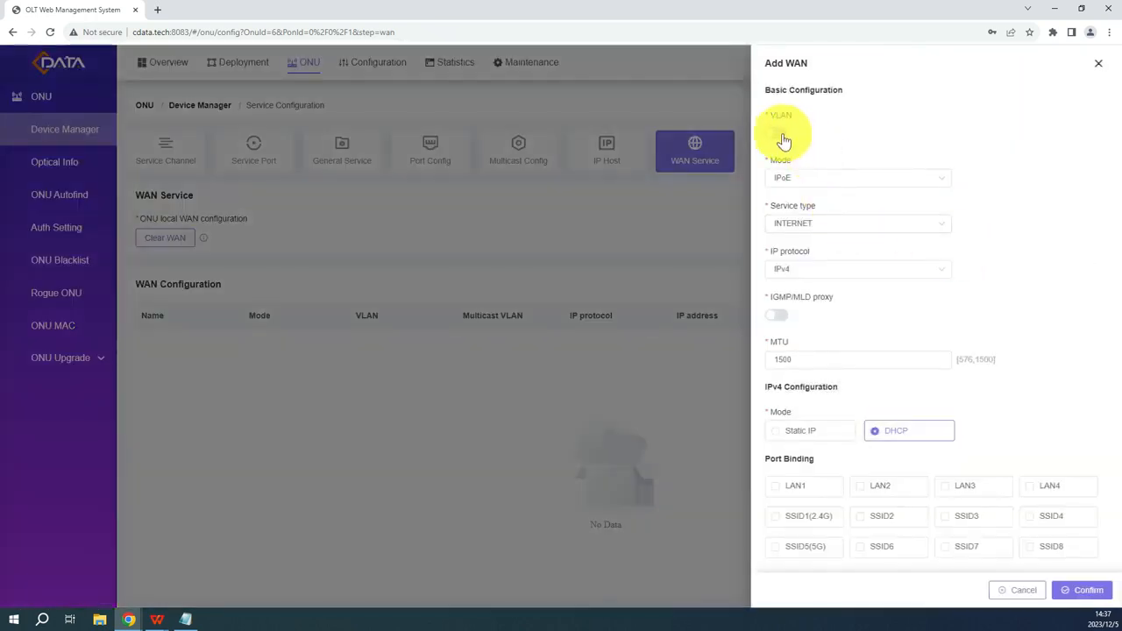
click(778, 134)
click(803, 178)
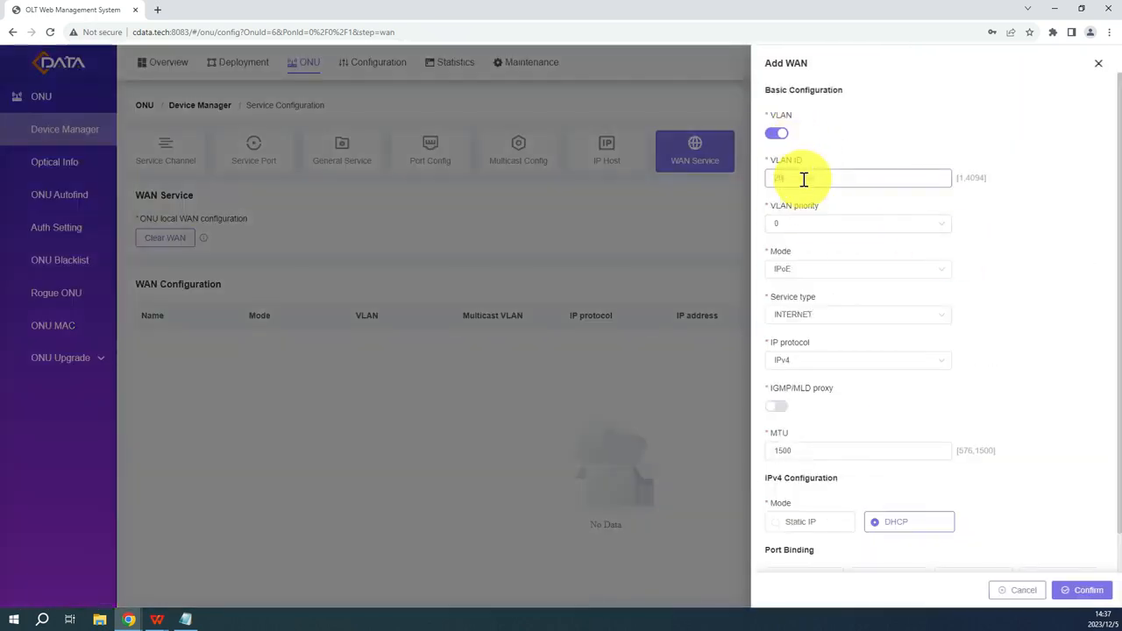
scroll(934, 280, down, 2)
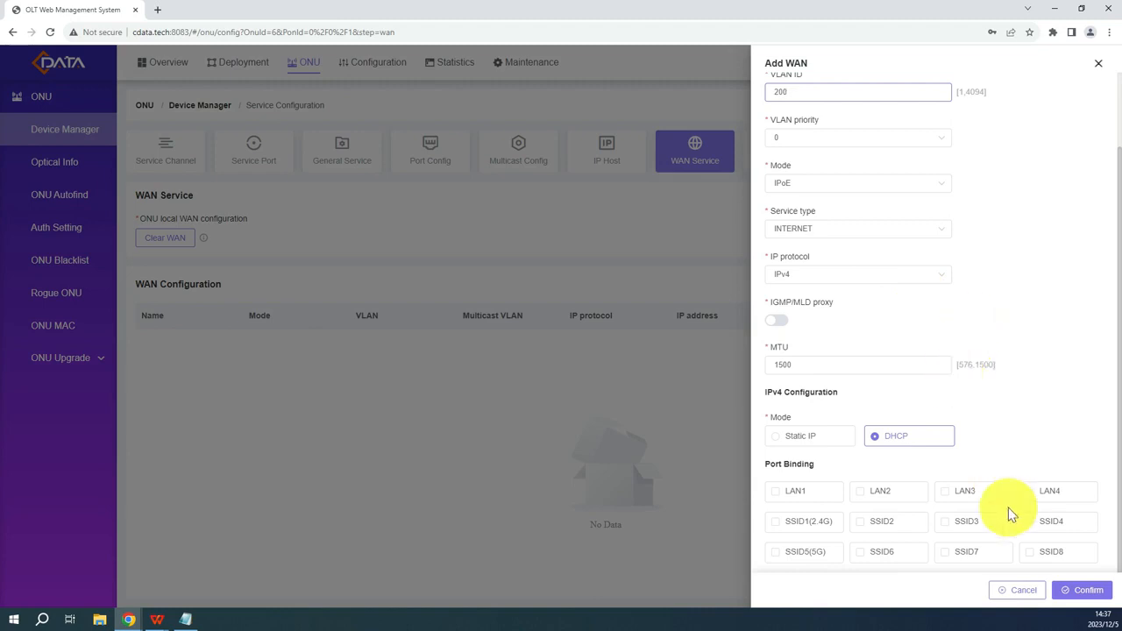
click(1083, 596)
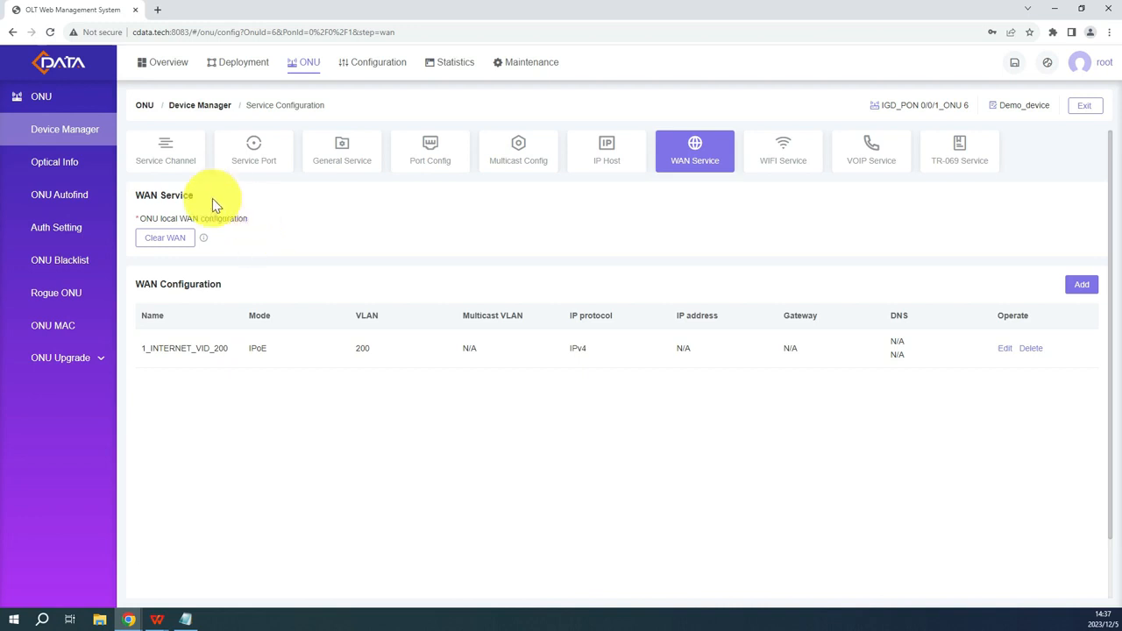
- Open the optical information list to compare the optical parameters of the ONUs
click(50, 169)
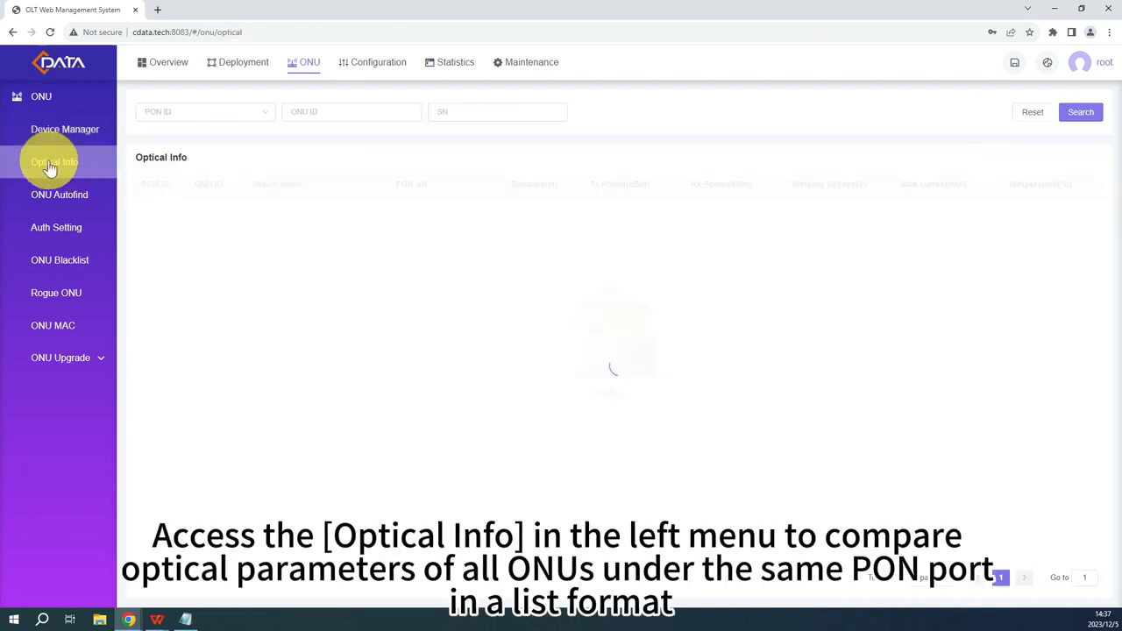